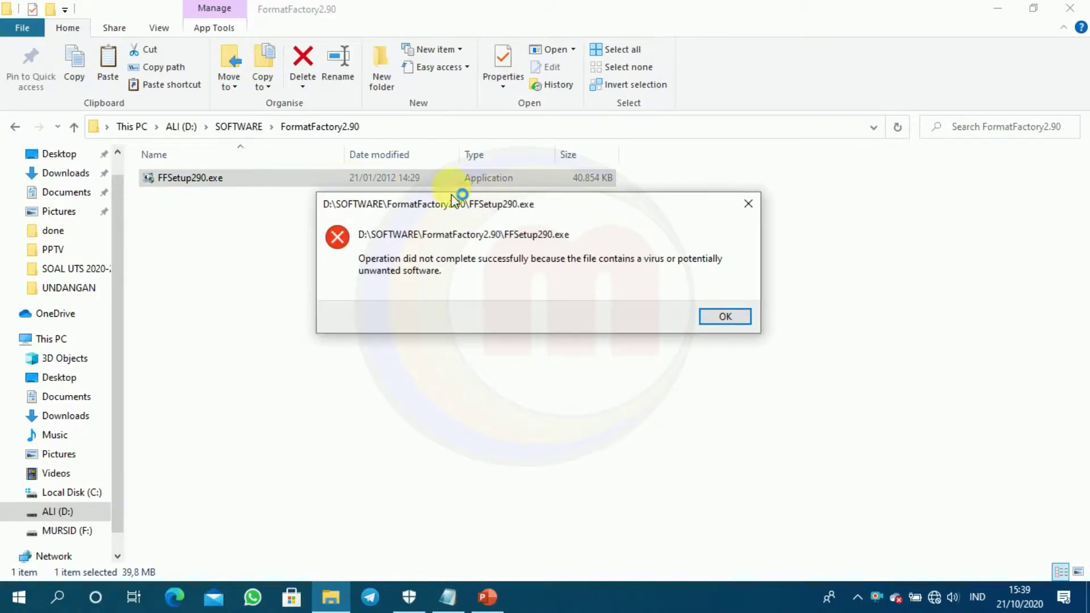
# Try to run the FFSetup290.exe installer again from the FormatFactory2.90 folder, dismissing the error dialogs
pyautogui.click(747, 204)
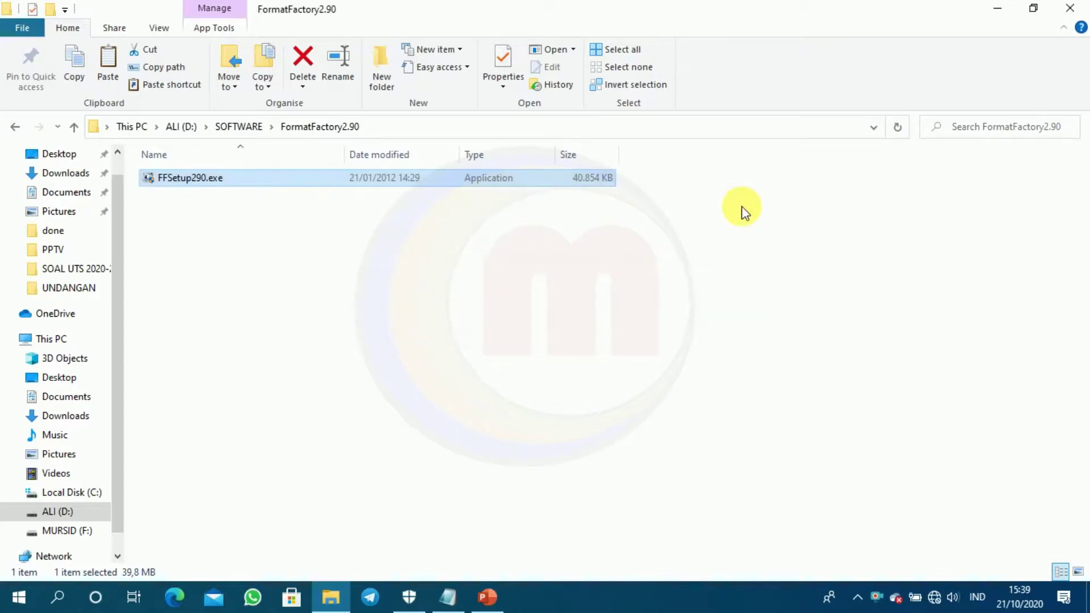
pyautogui.doubleClick(434, 178)
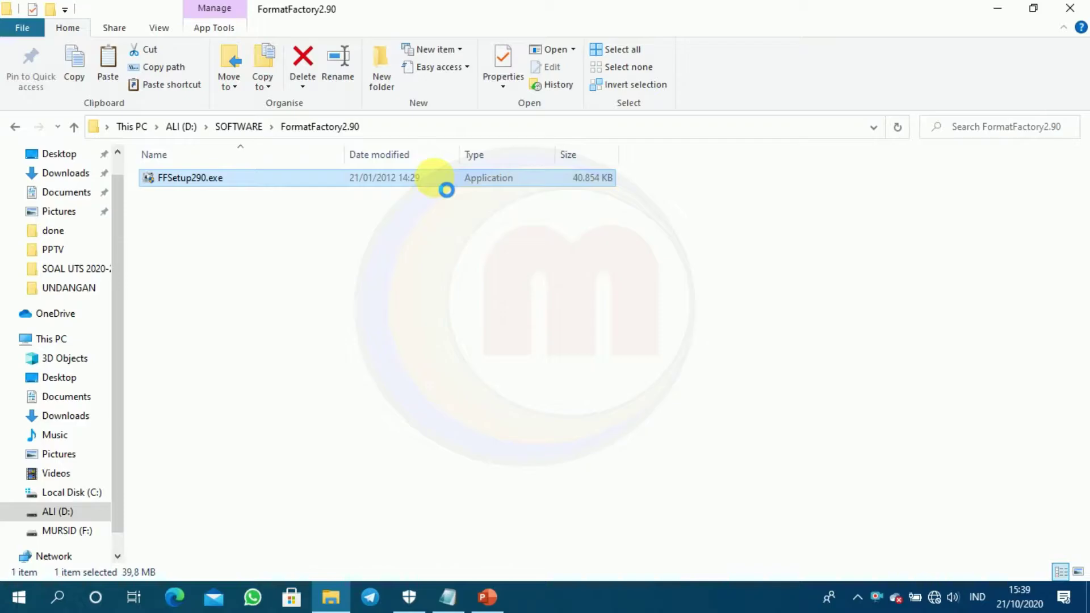
pyautogui.rightClick(435, 178)
pyautogui.click(389, 189)
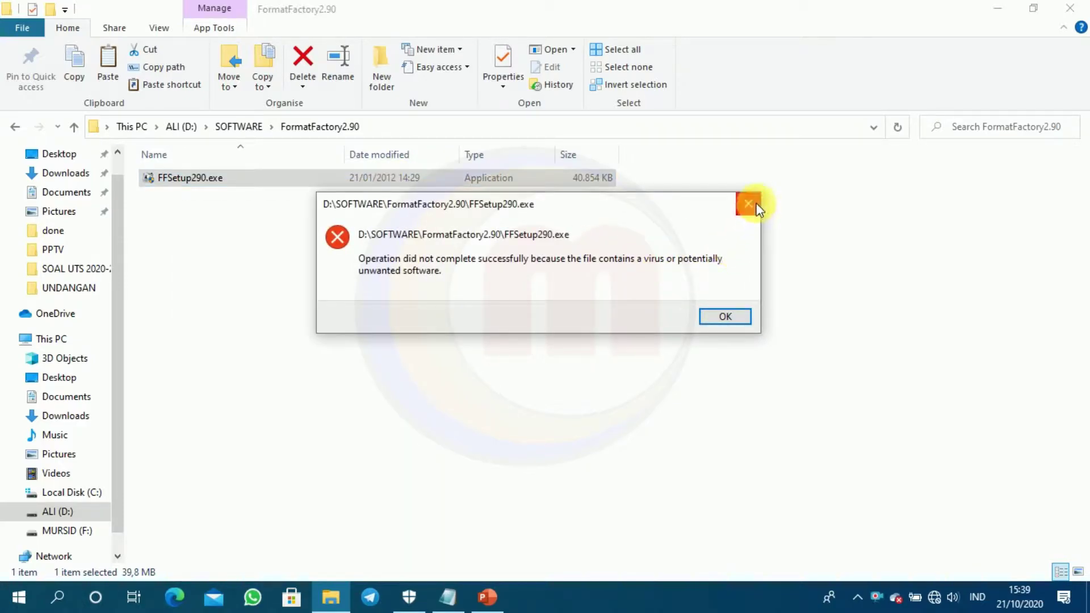
pyautogui.click(755, 205)
# Turn off real-time protection in the Windows Security virus and threat protection settings, and return to the installer folder
pyautogui.moveTo(877, 597); pyautogui.dragTo(913, 530)
pyautogui.click(911, 533)
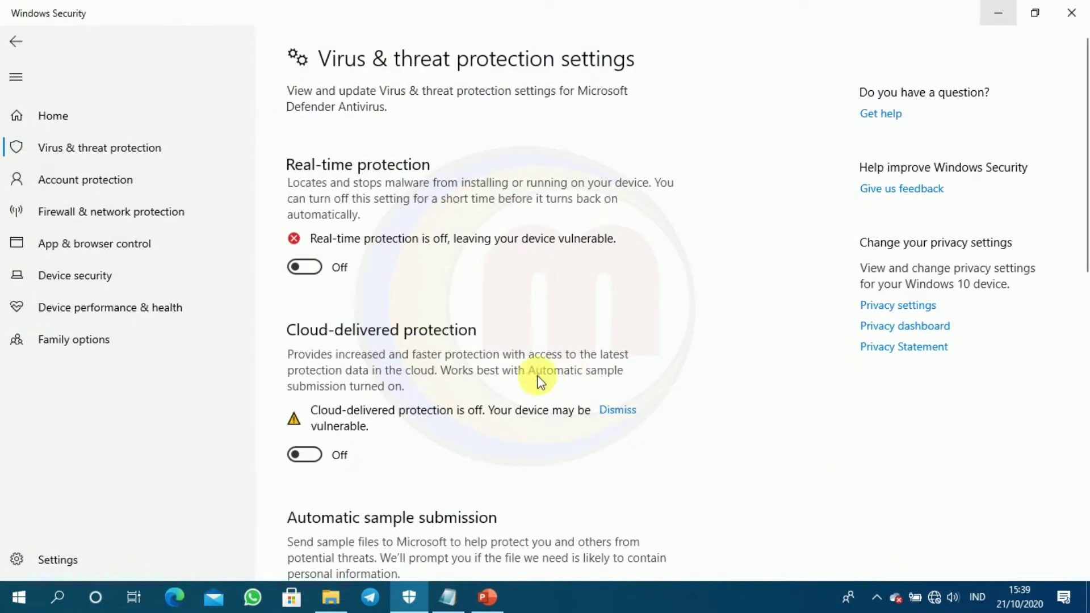
pyautogui.click(290, 253)
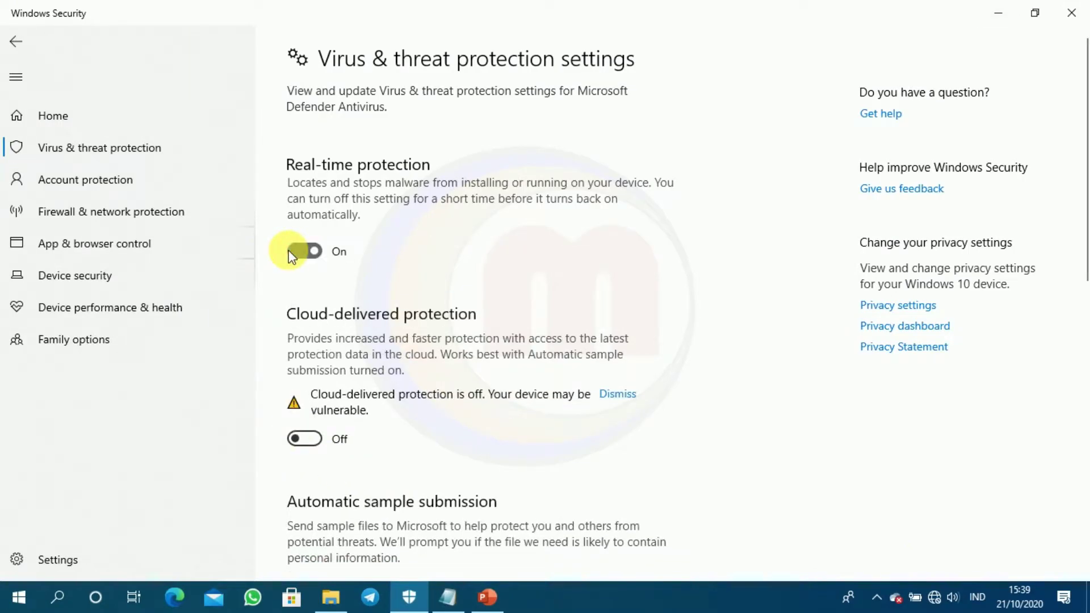
pyautogui.click(1000, 15)
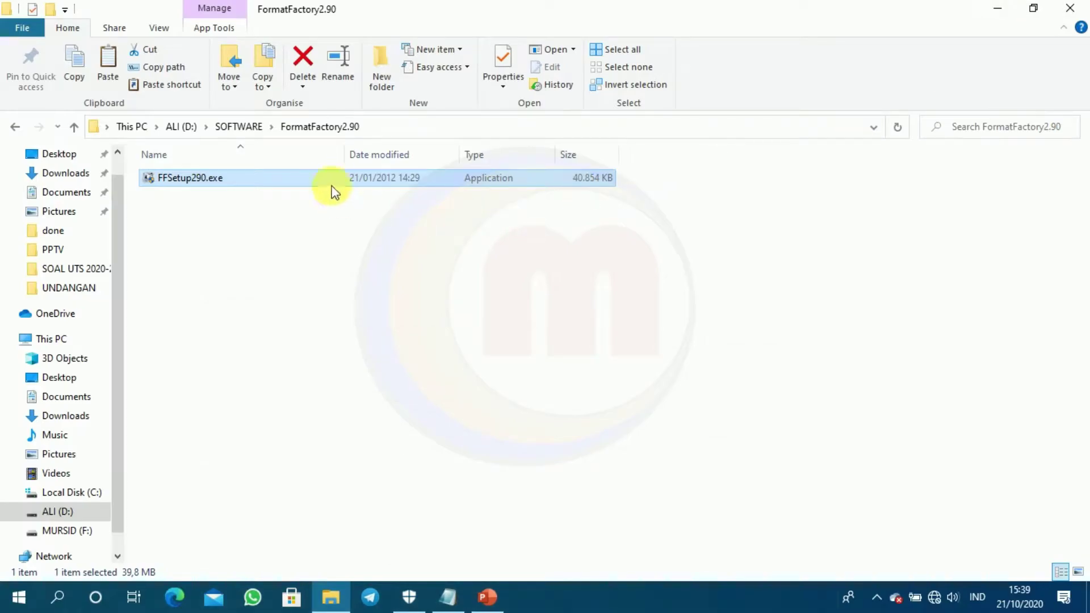
# Launch the FFSetup290.exe installer from the FormatFactory2.90 folder
pyautogui.doubleClick(330, 182)
pyautogui.rightClick(331, 183)
pyautogui.click(227, 192)
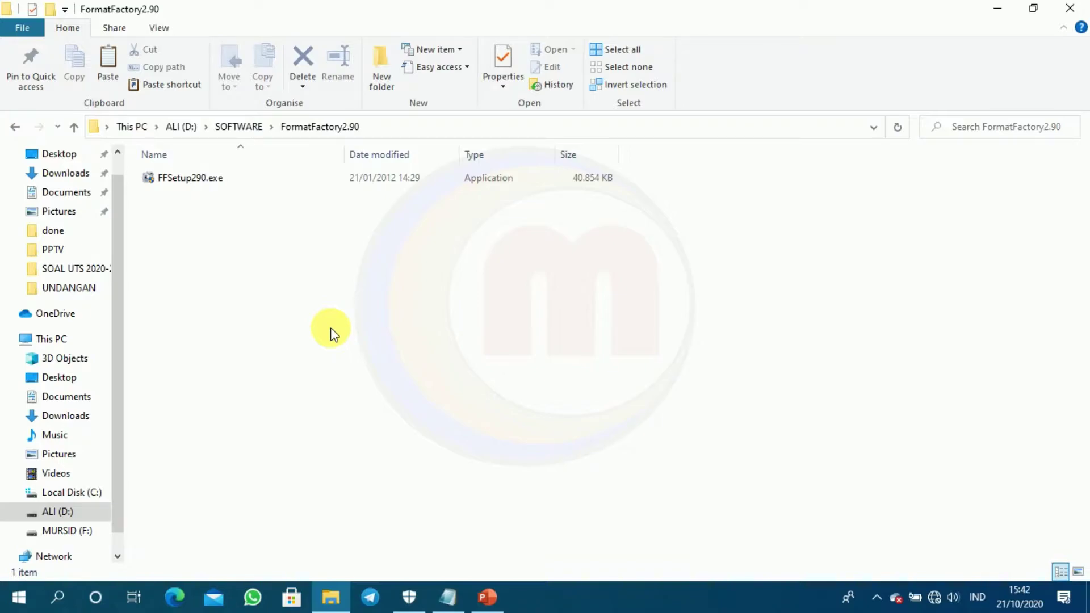
pyautogui.click(243, 178)
pyautogui.doubleClick(242, 178)
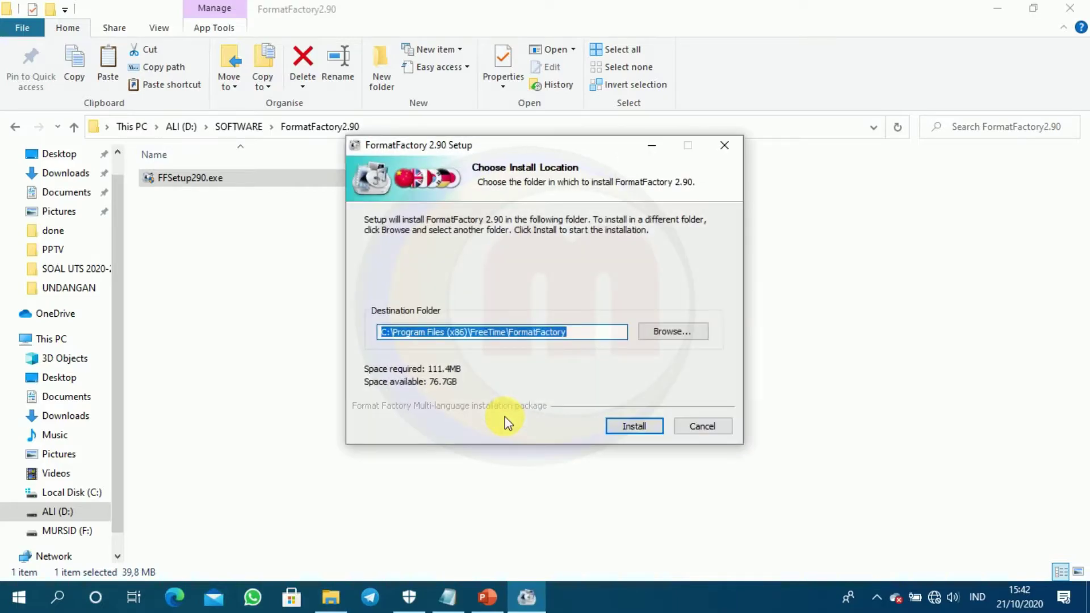
# Install FormatFactory 2.90 in the default destination folder, keeping the options to run the program and install the inside codecs
pyautogui.click(646, 432)
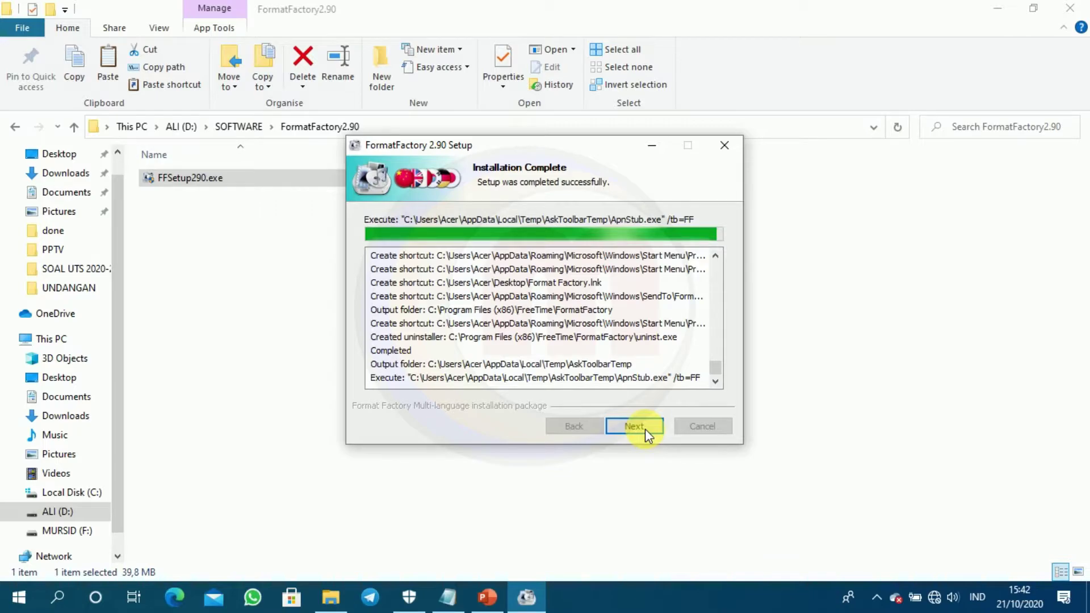
pyautogui.click(645, 428)
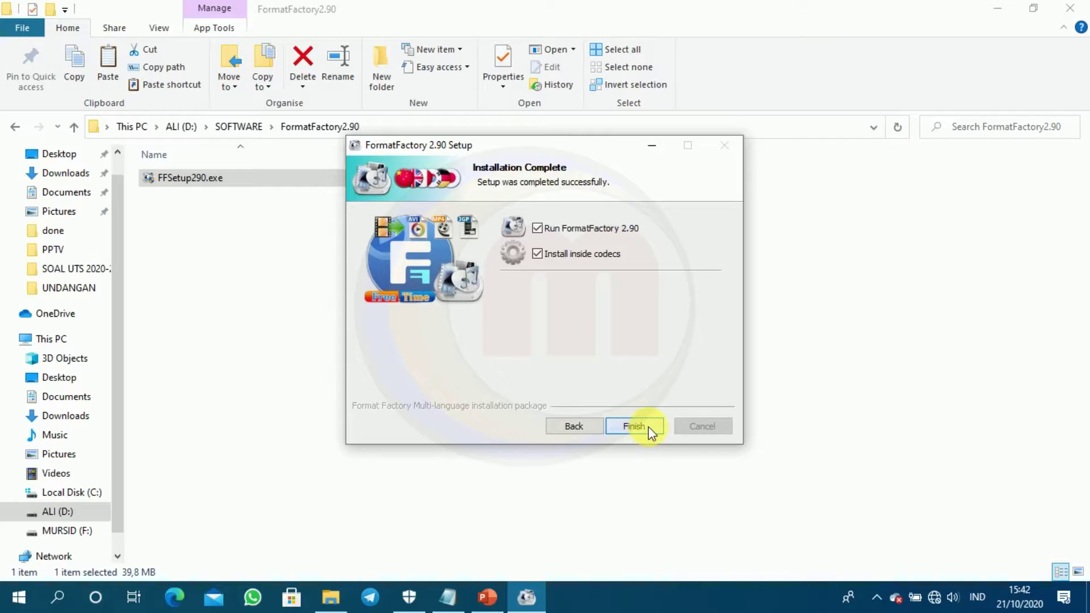
pyautogui.click(649, 427)
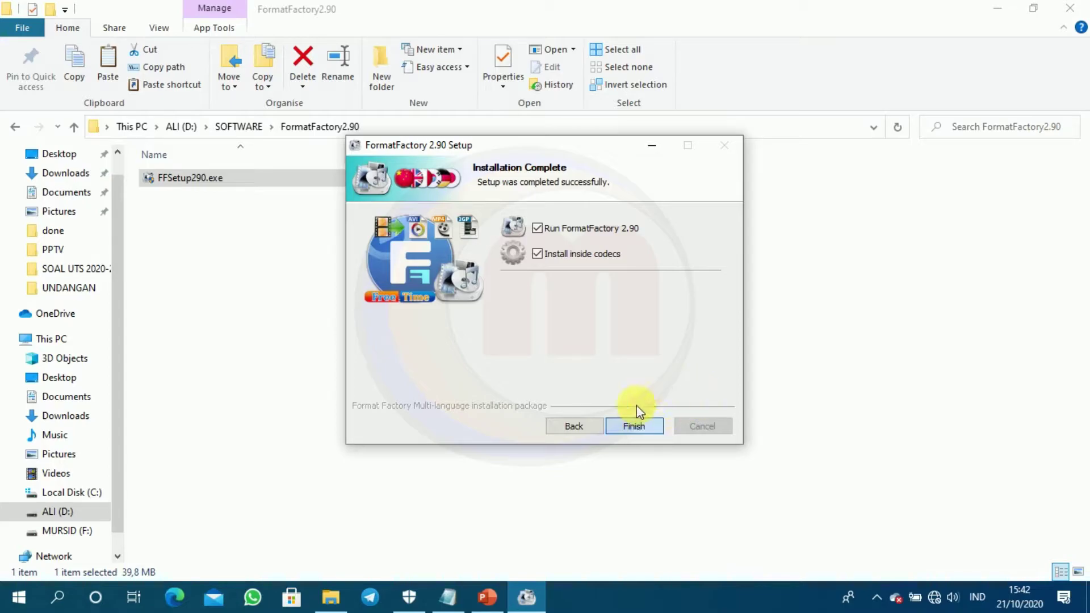
pyautogui.click(635, 427)
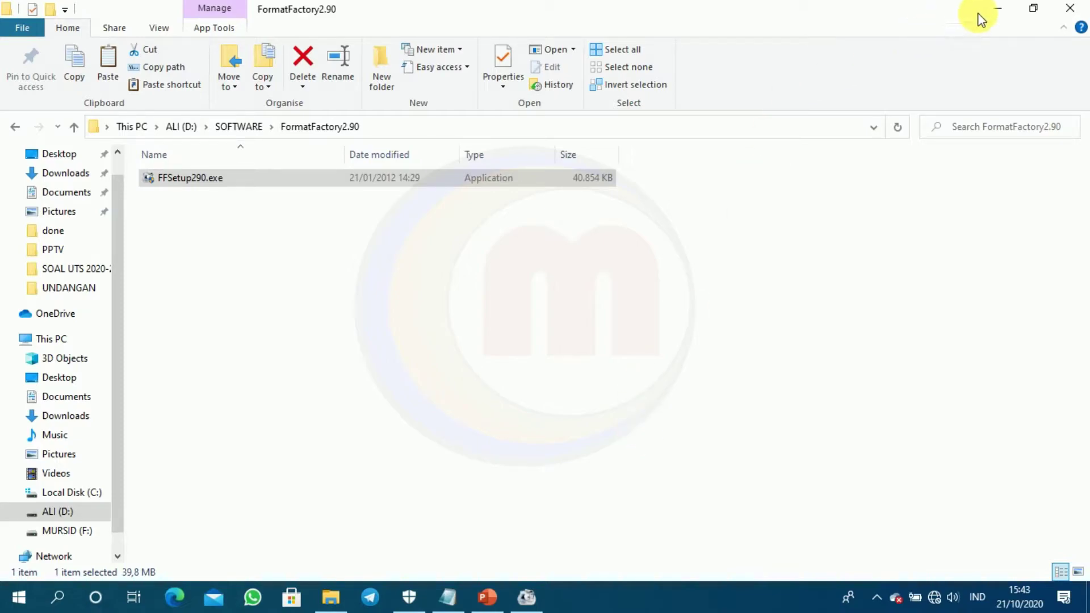
# Minimize the File Explorer window and maximize the FormatFactory window
pyautogui.click(995, 9)
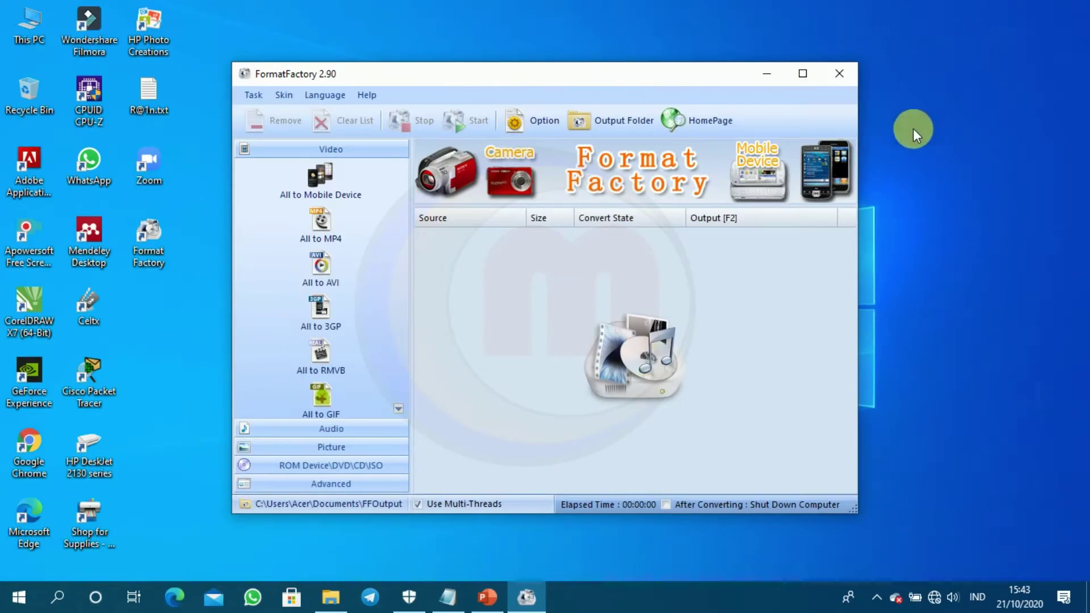
pyautogui.click(805, 74)
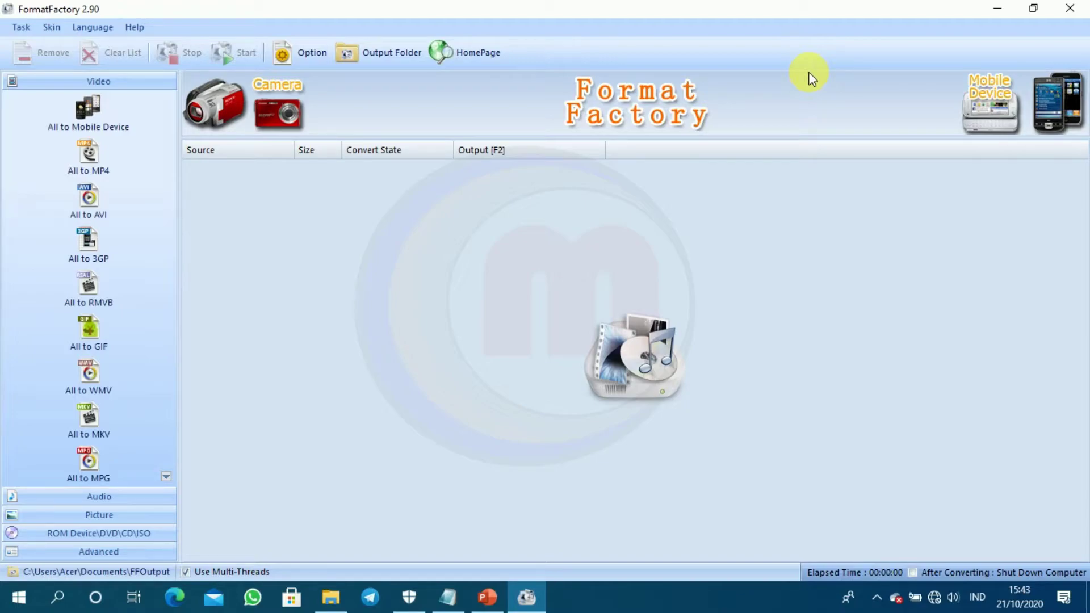
pyautogui.click(30, 32)
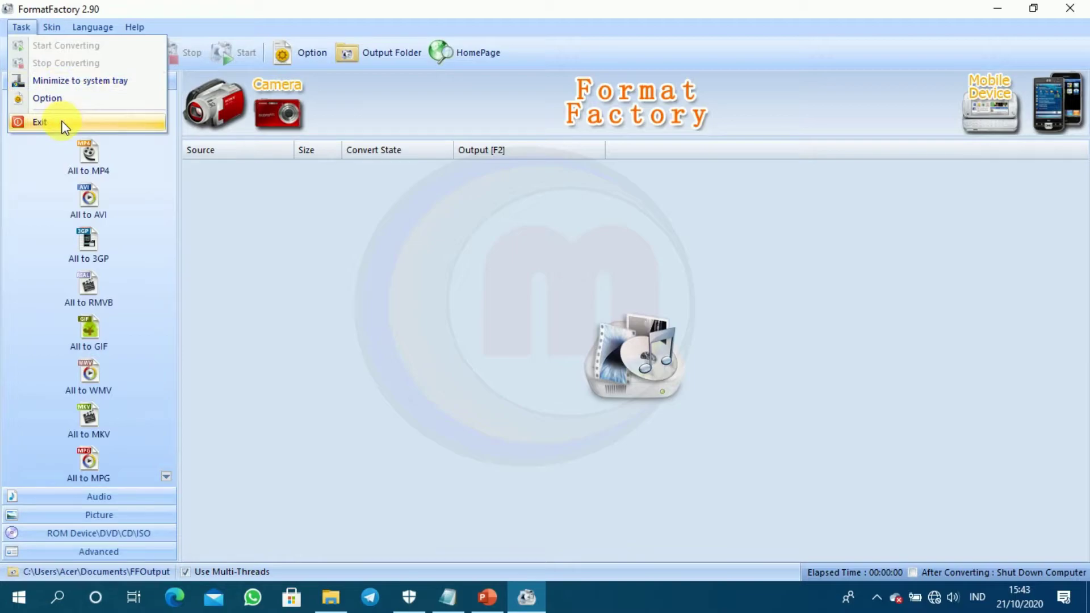
pyautogui.moveTo(48, 30)
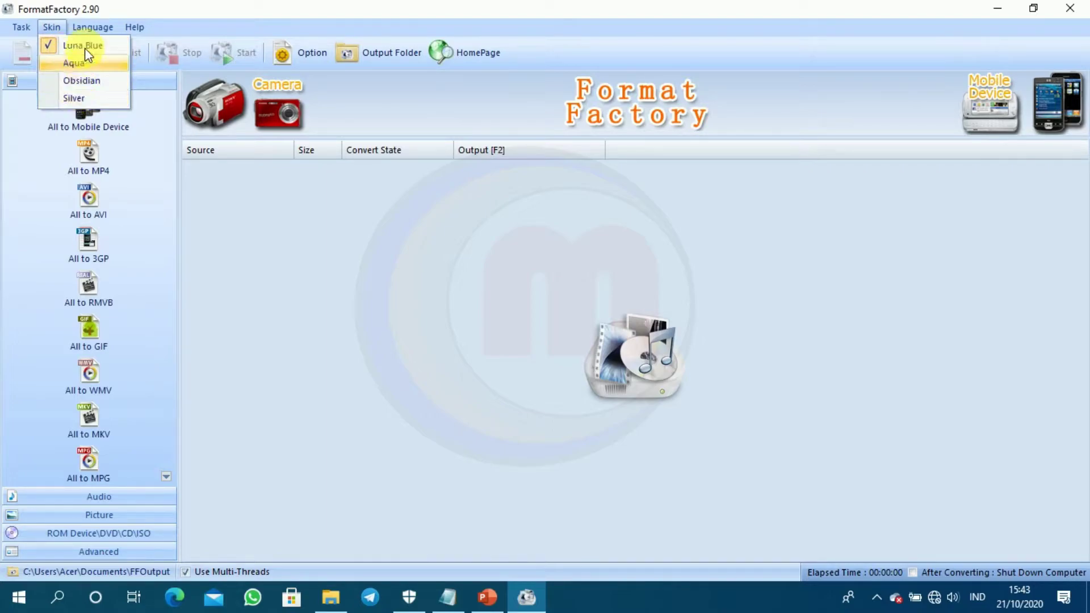
pyautogui.moveTo(93, 36)
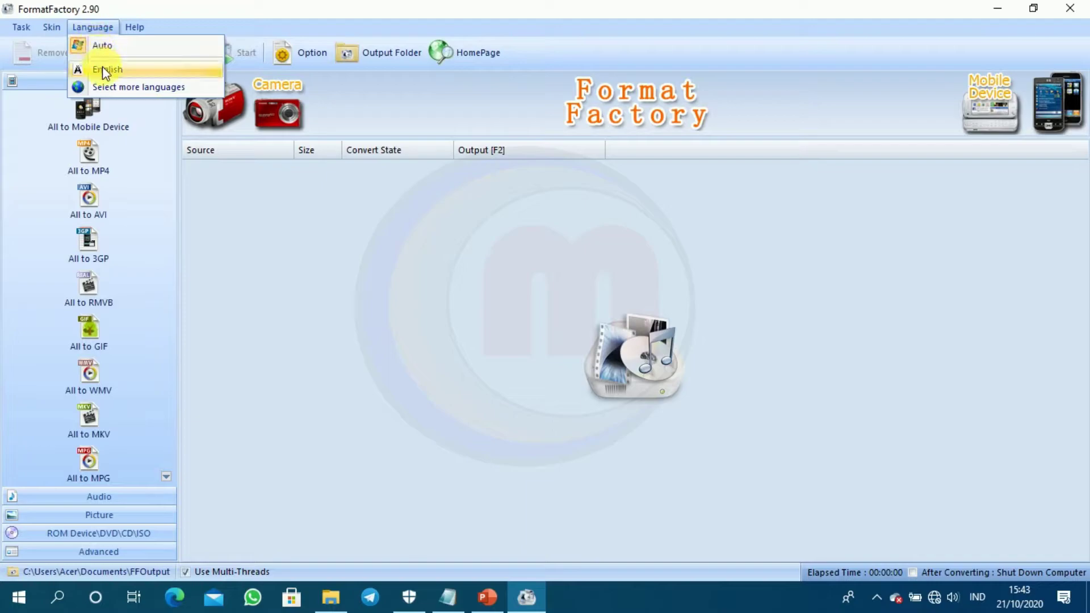
pyautogui.moveTo(127, 34)
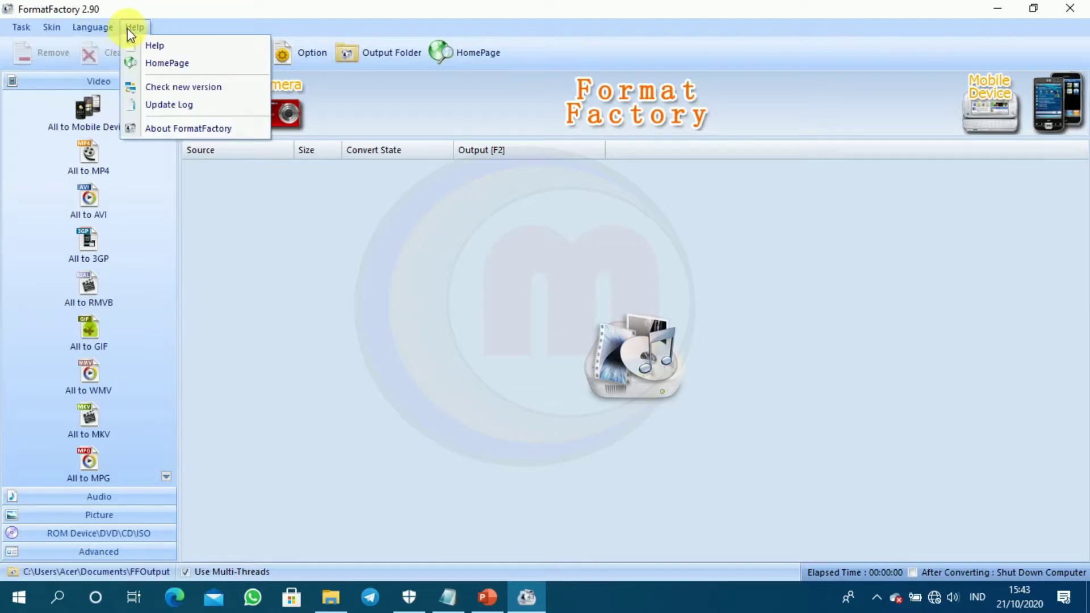
pyautogui.click(189, 218)
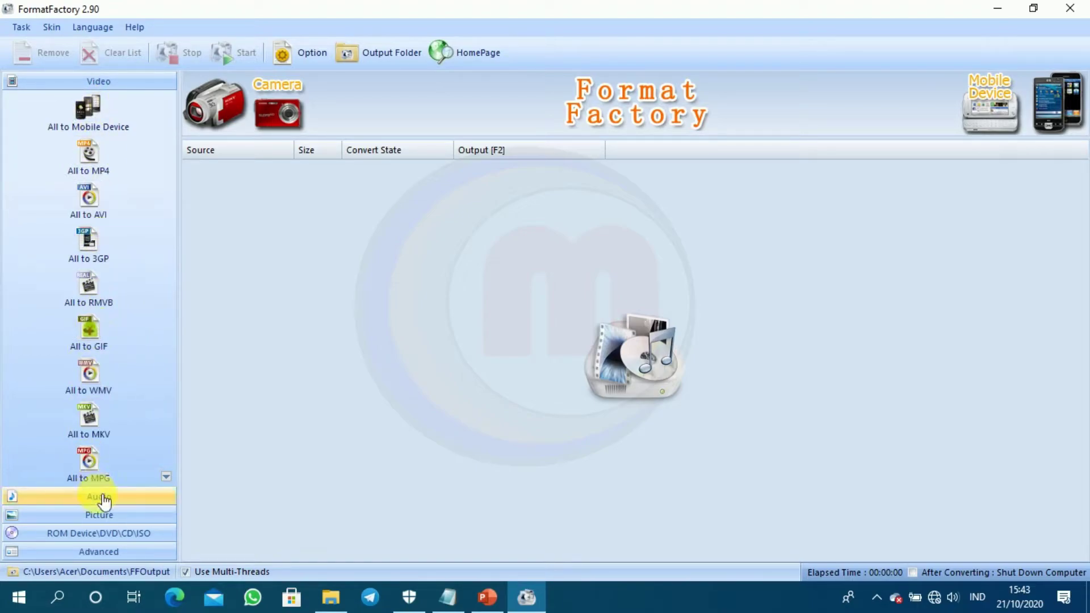
# Start an All to MP3 conversion from the audio formats
pyautogui.click(74, 497)
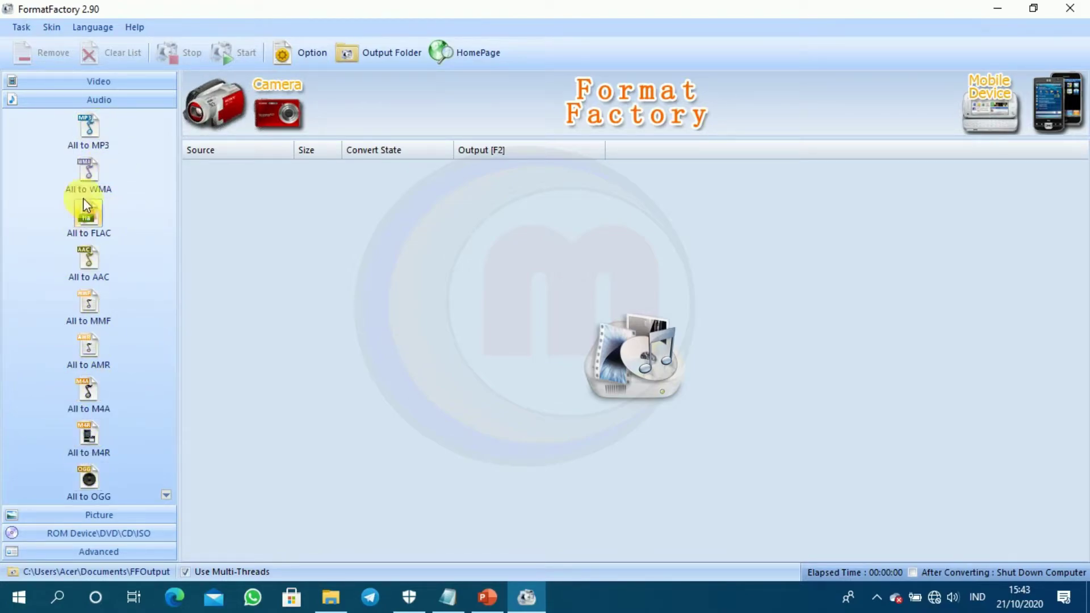
pyautogui.click(89, 128)
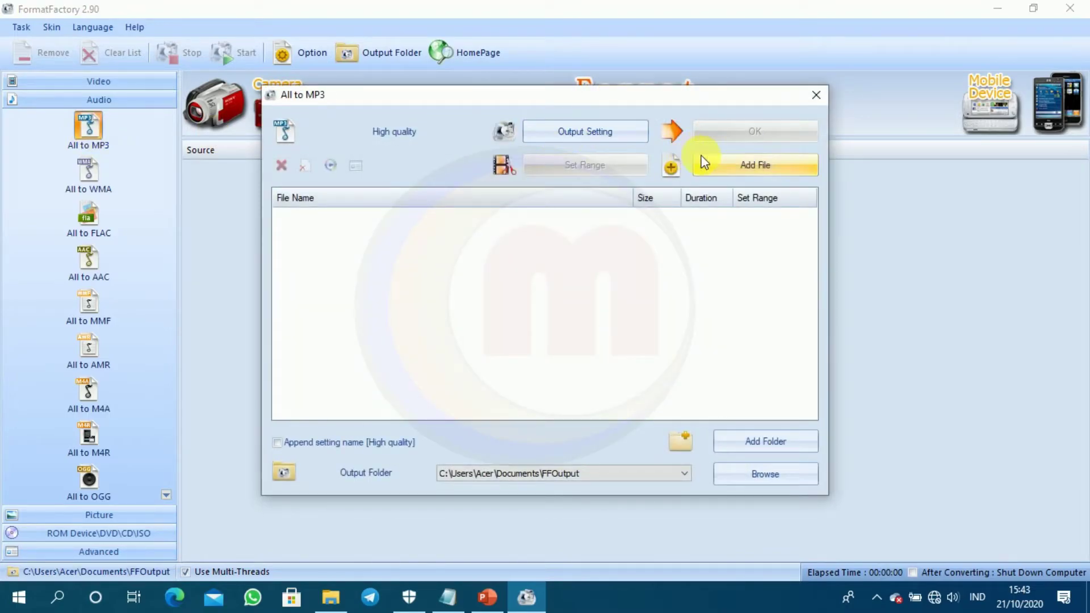
# Examine the quality profiles offered in the MP3 output settings, leaving the settings unsaved
pyautogui.click(643, 141)
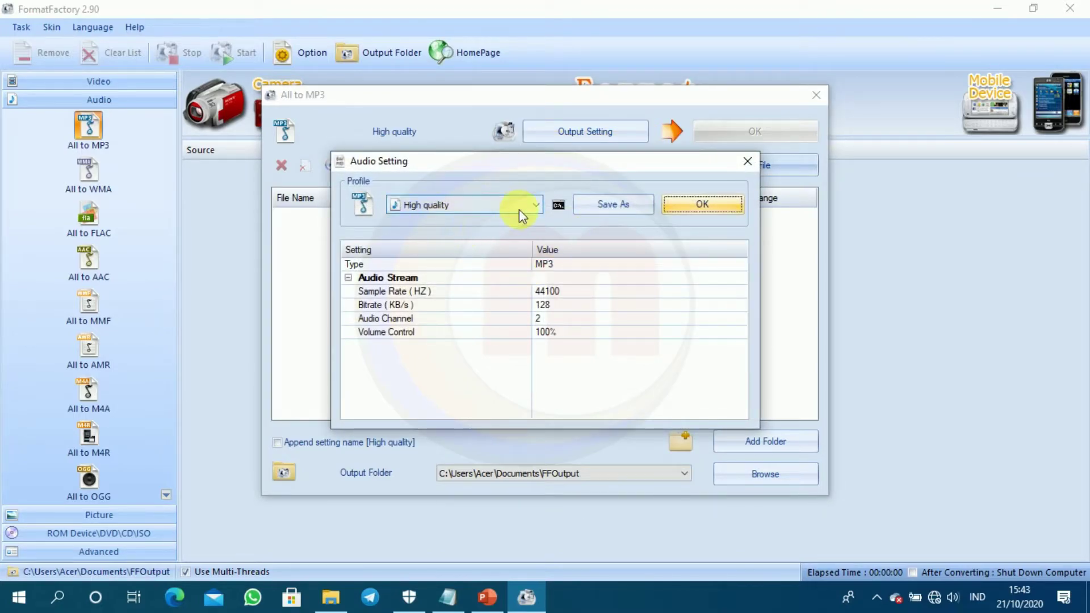
pyautogui.click(536, 209)
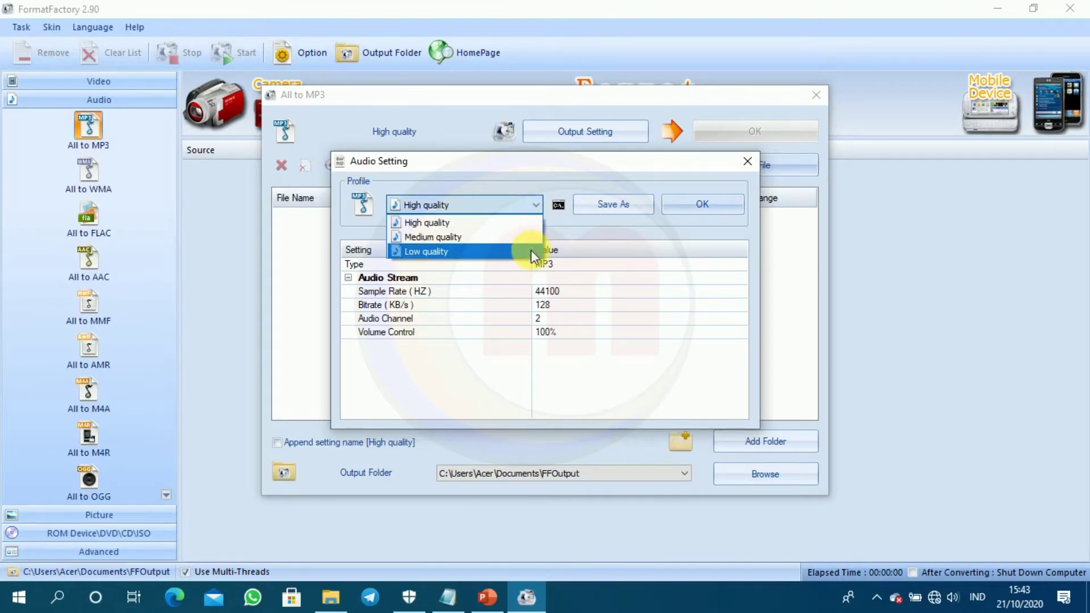
pyautogui.click(608, 247)
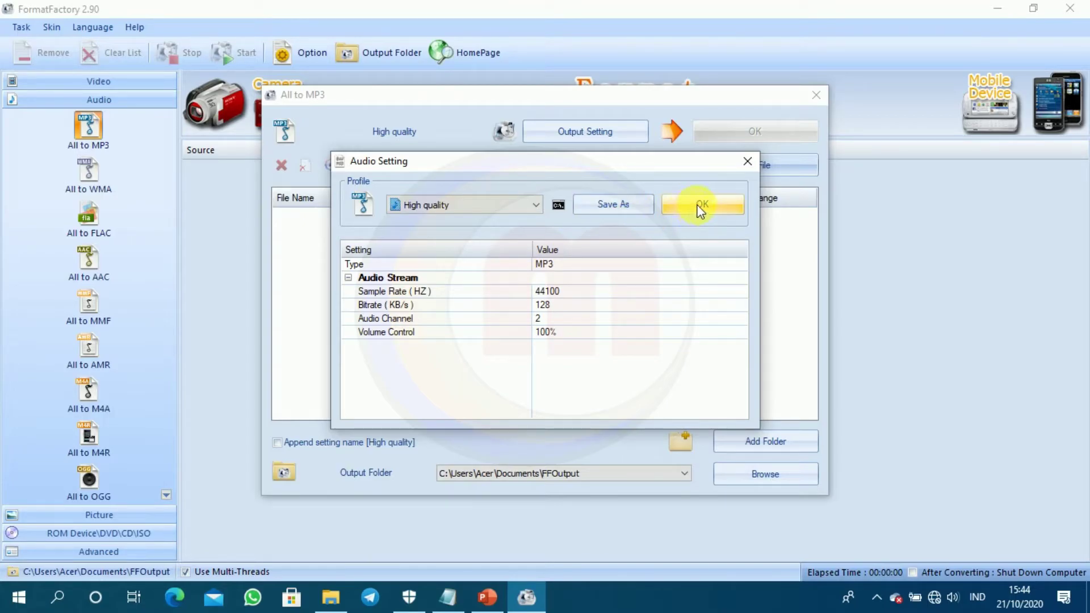
pyautogui.click(753, 162)
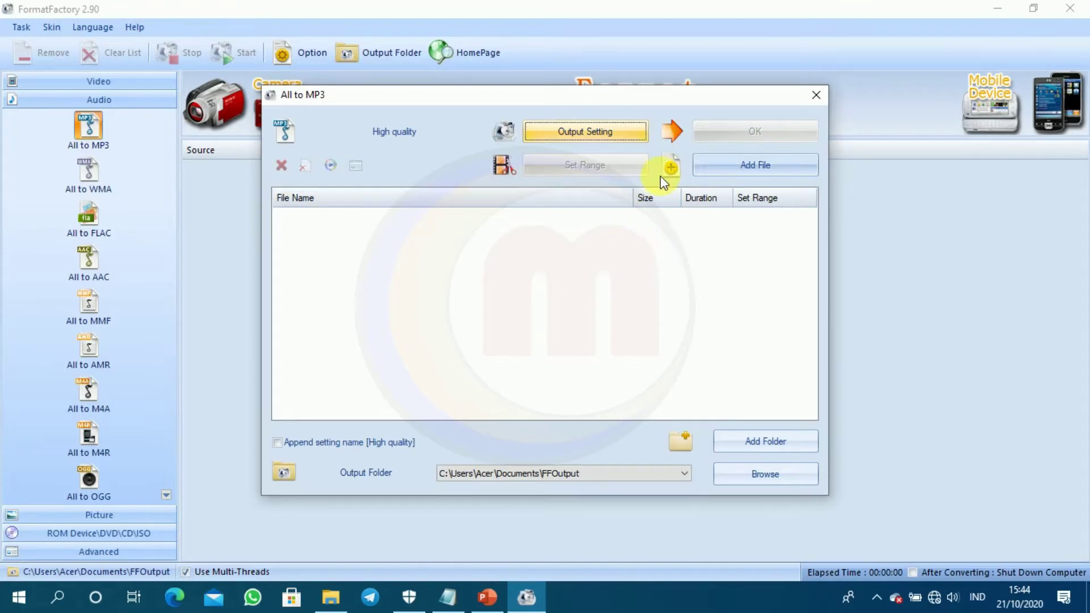
# Add the video VID-20201020-WA0004.mp4 from the UNDANGAN folder on drive D: to the MP3 conversion list
pyautogui.click(772, 169)
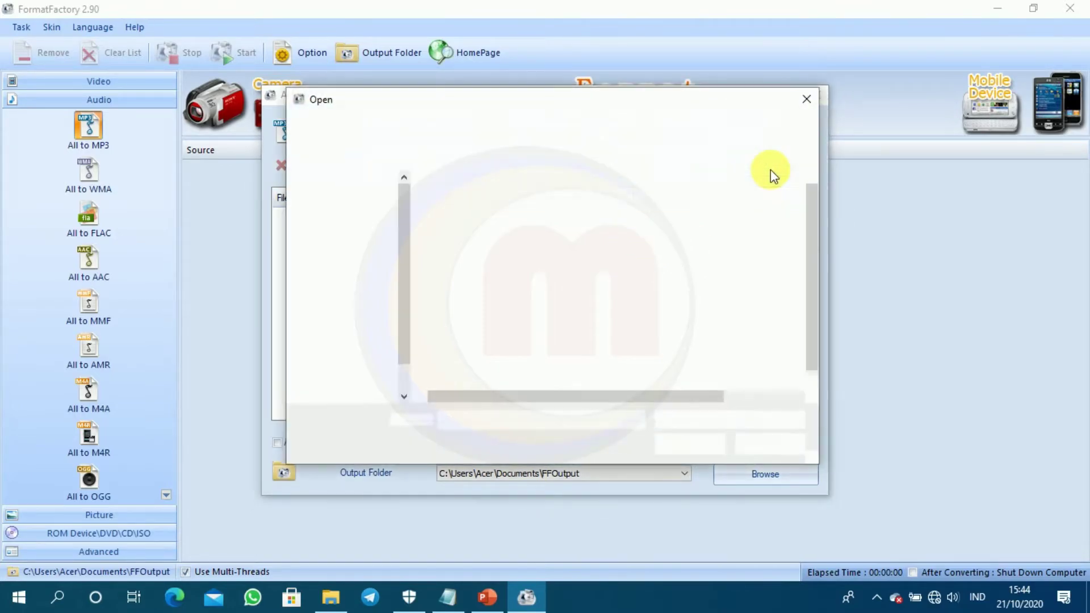
pyautogui.scroll(-1, 404, 325)
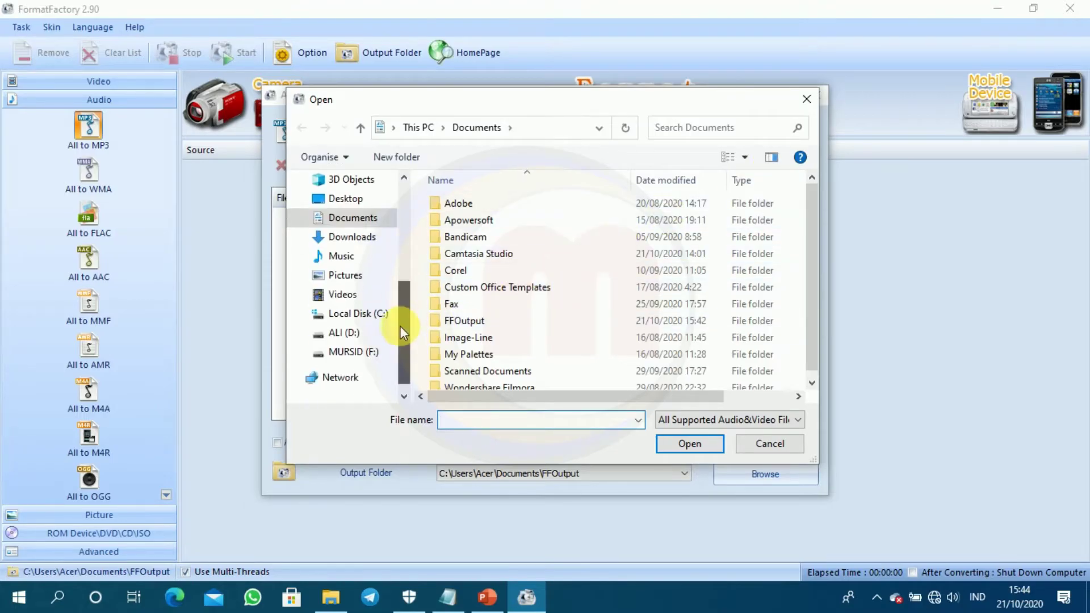
pyautogui.click(368, 335)
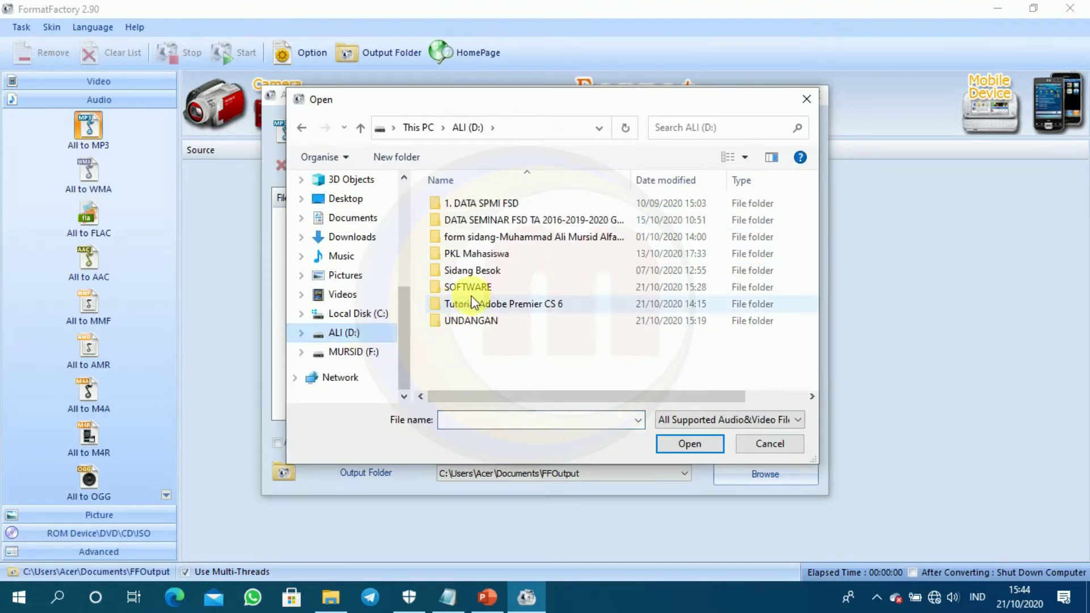
pyautogui.doubleClick(517, 324)
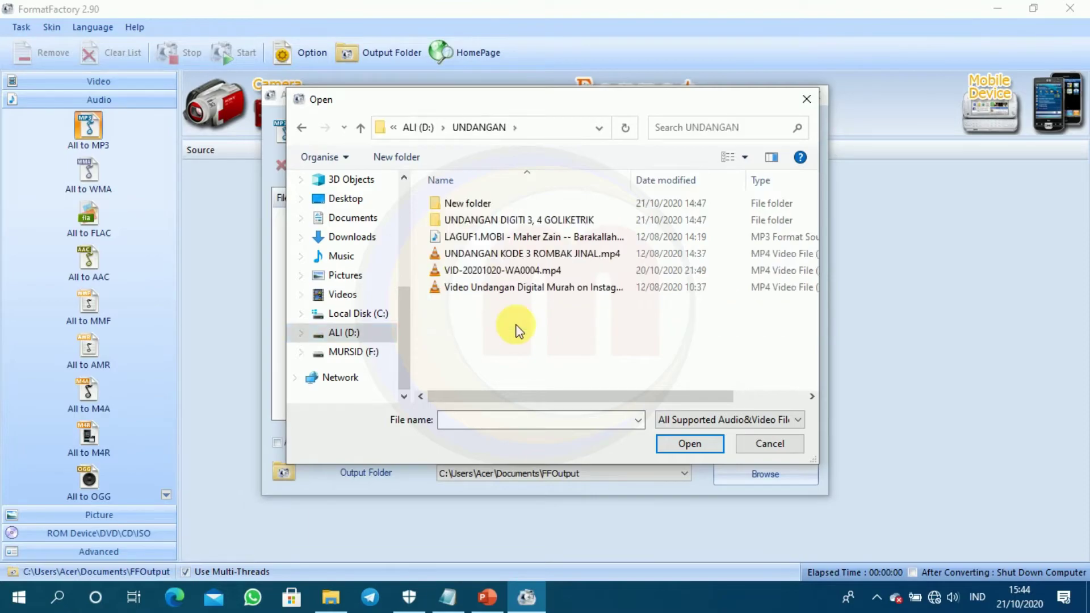
pyautogui.click(514, 272)
pyautogui.click(690, 444)
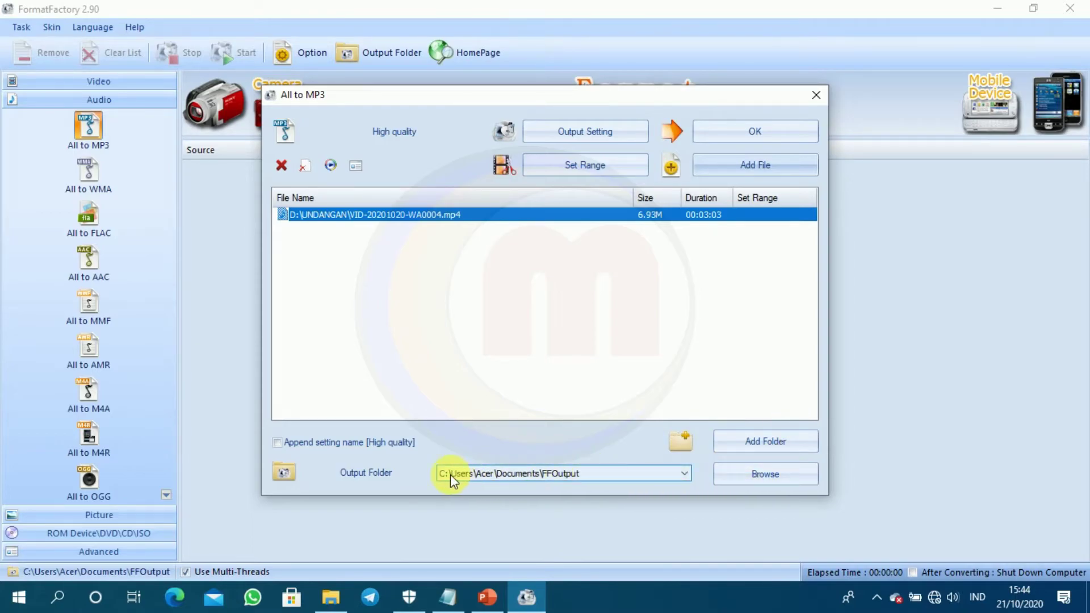
# Examine the output folder choices for the MP3 conversion and cancel browsing for another folder
pyautogui.click(683, 474)
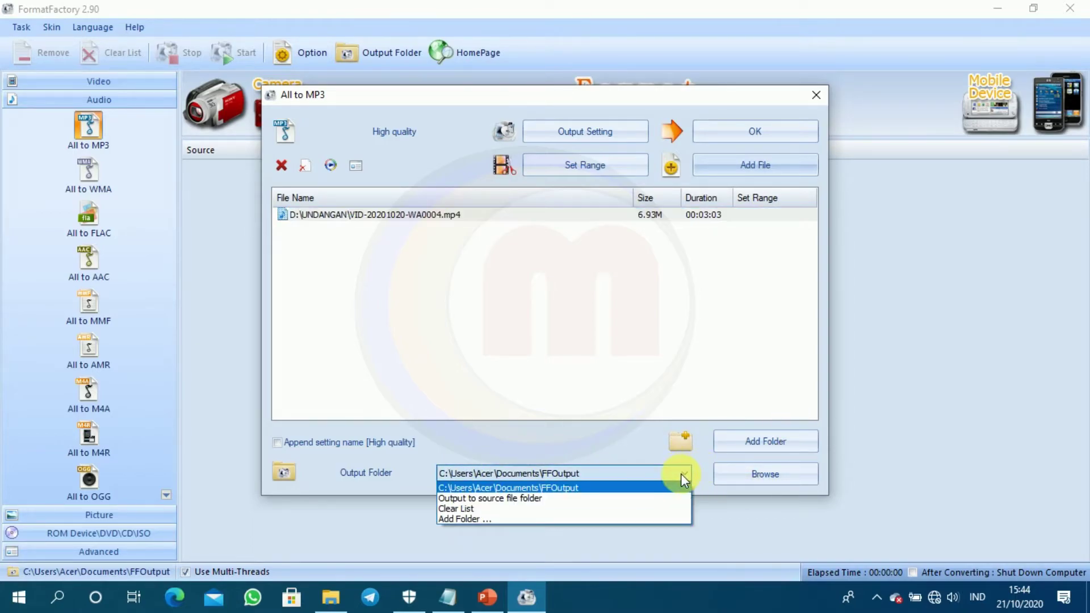
pyautogui.click(755, 486)
pyautogui.click(761, 474)
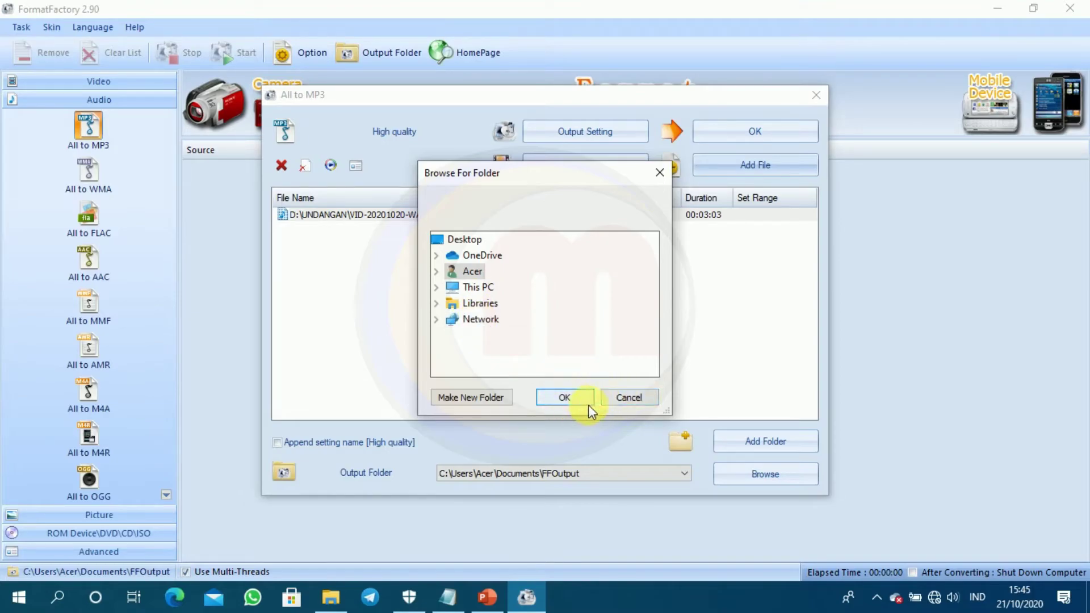
pyautogui.click(622, 397)
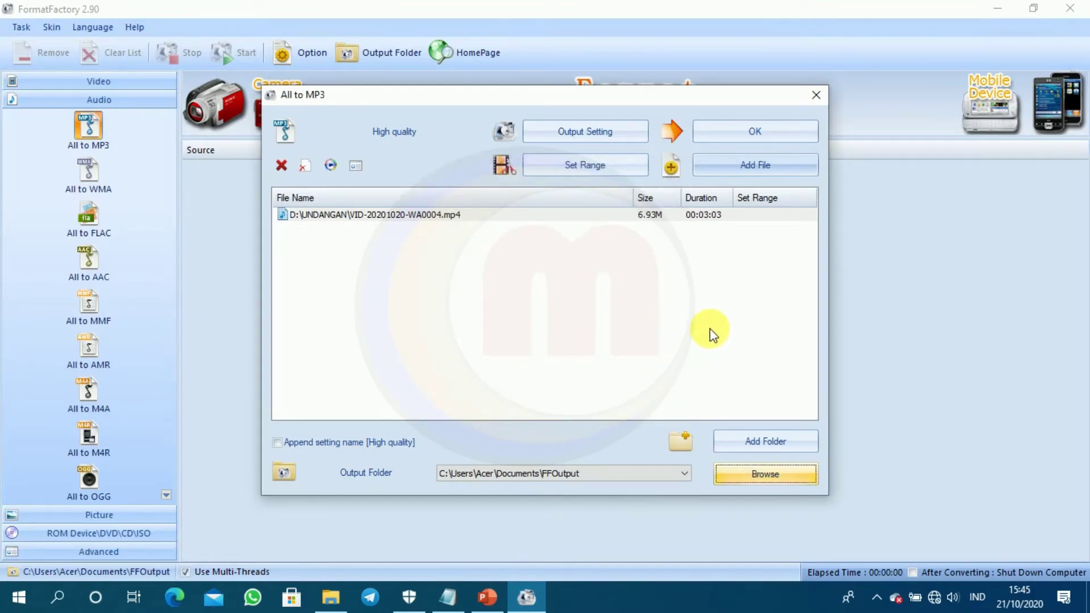
# Examine the Set Range options for VID-20201020-WA0004.mp4, including start time, end time and source audio channel, without changing them
pyautogui.click(415, 217)
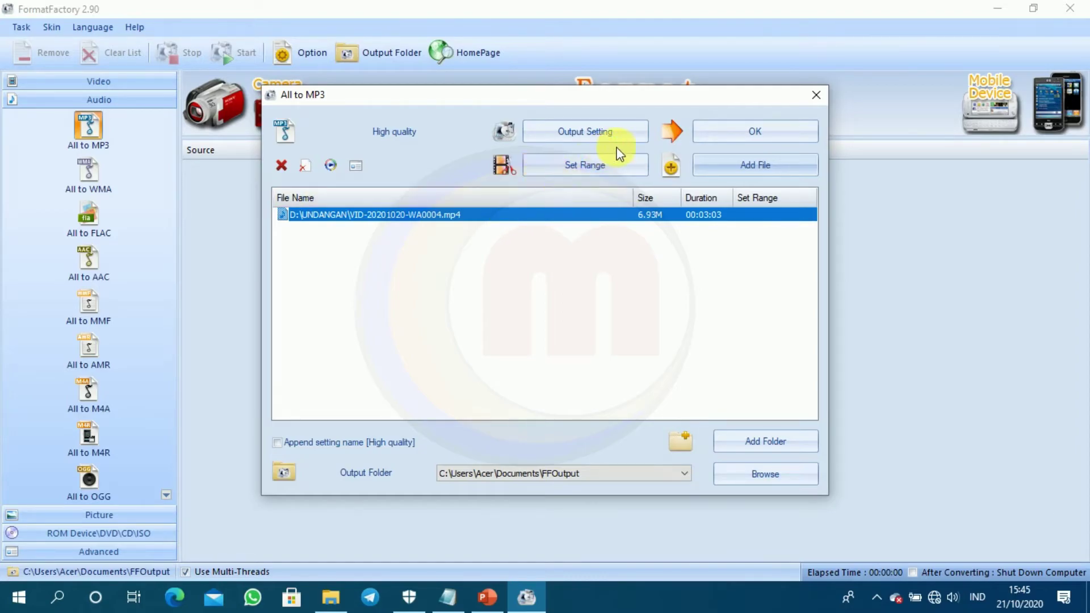
pyautogui.click(643, 165)
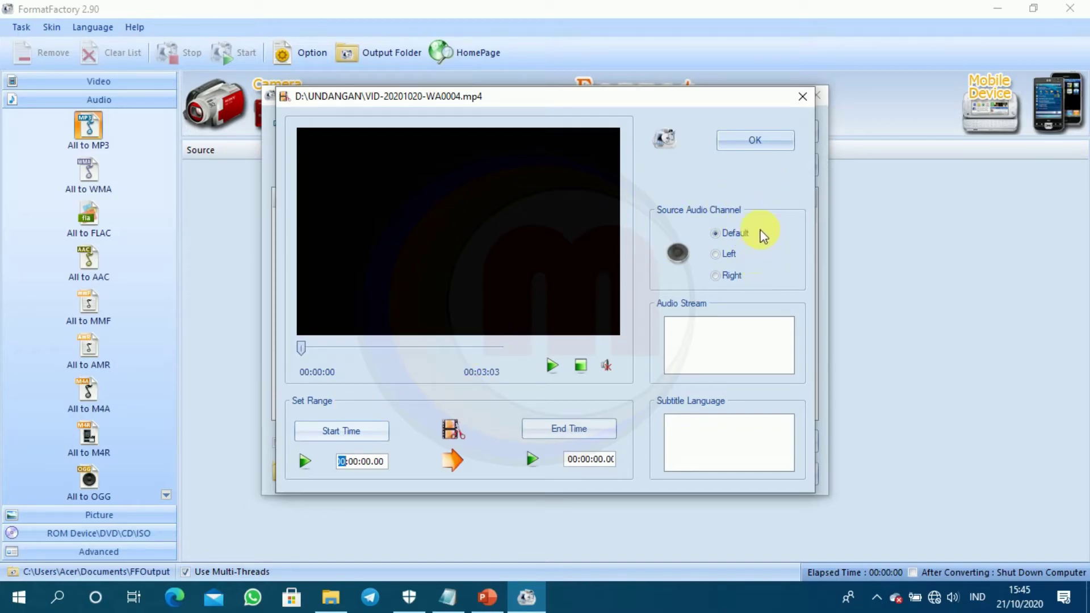
pyautogui.click(802, 98)
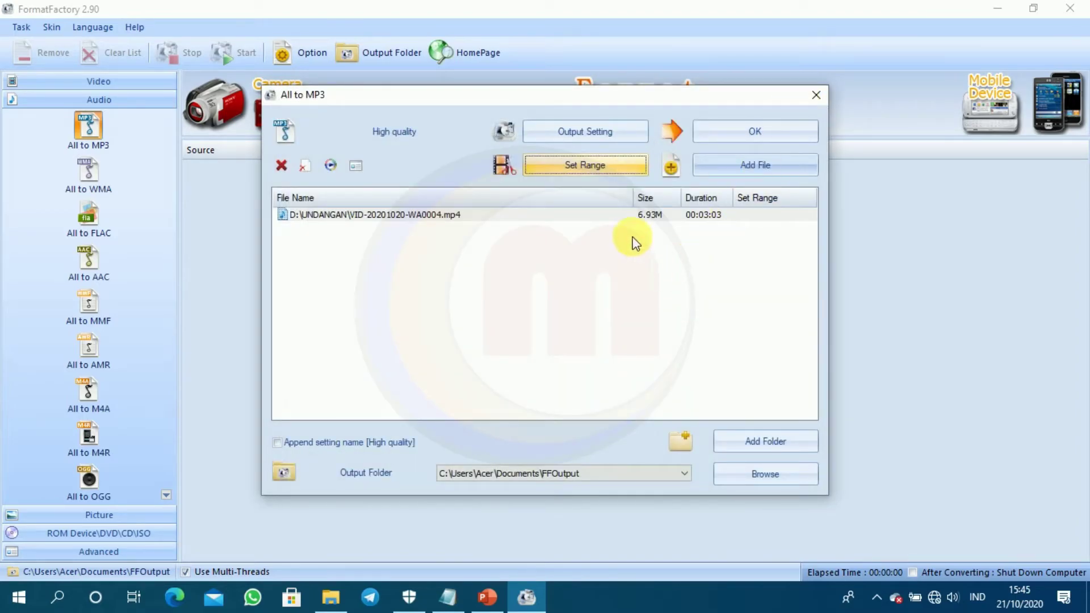
# Add the VID-20201020-WA0004.mp4 to MP3 job to the task list and start the conversion
pyautogui.click(769, 132)
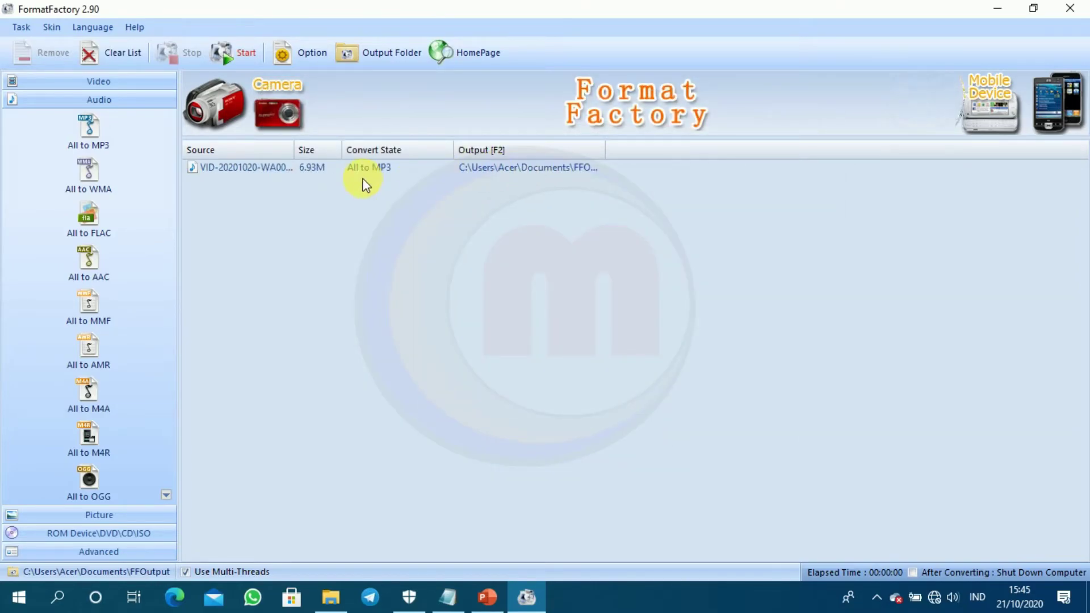
pyautogui.click(297, 173)
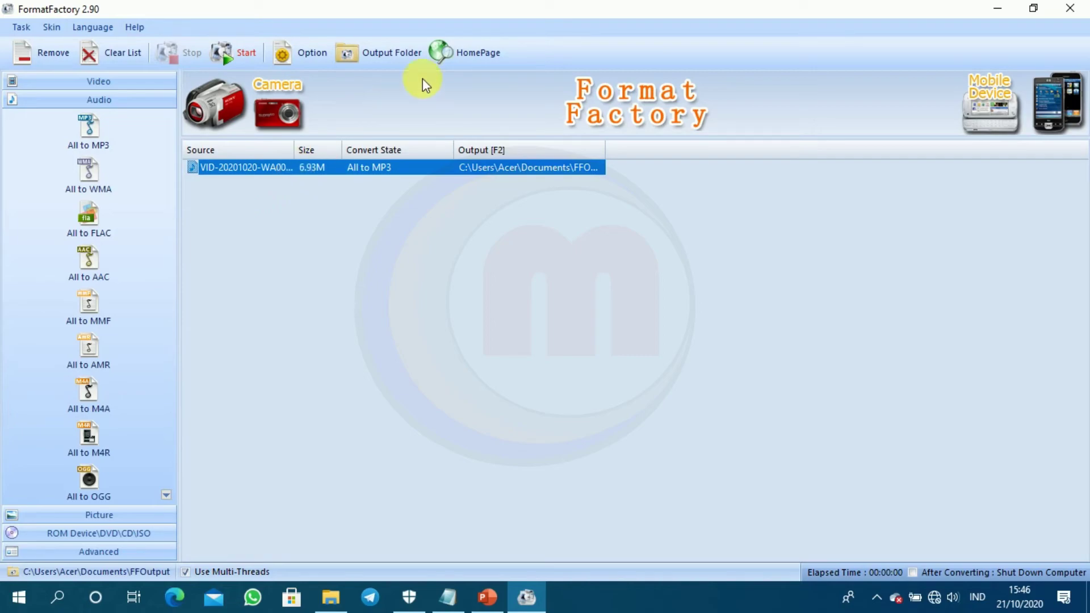
pyautogui.click(256, 53)
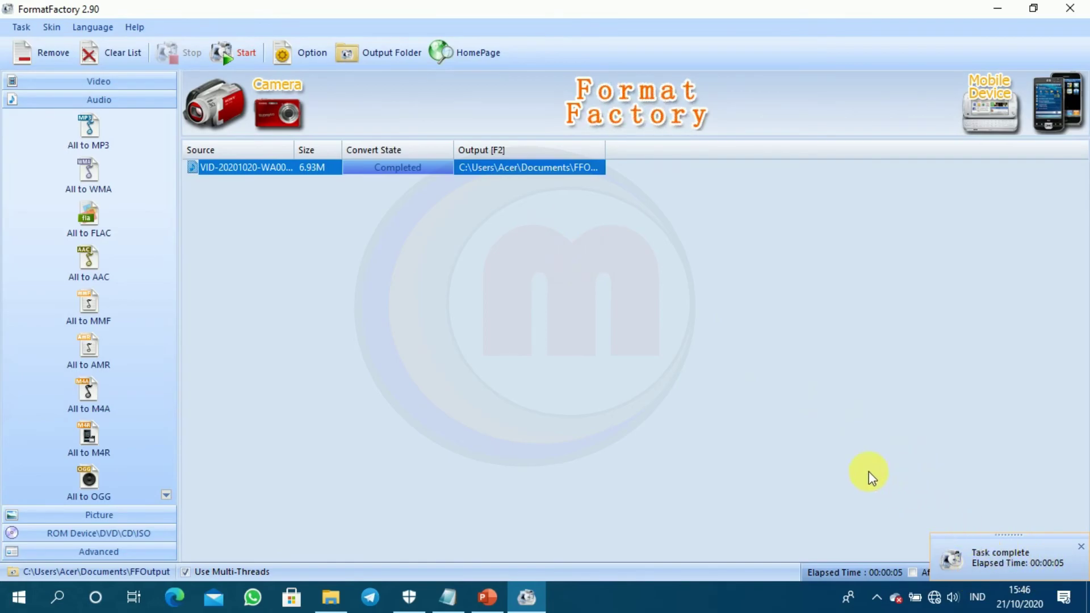
# Open the FFOutput output folder and inspect the converted audio file, widening the track number column
pyautogui.rightClick(538, 175)
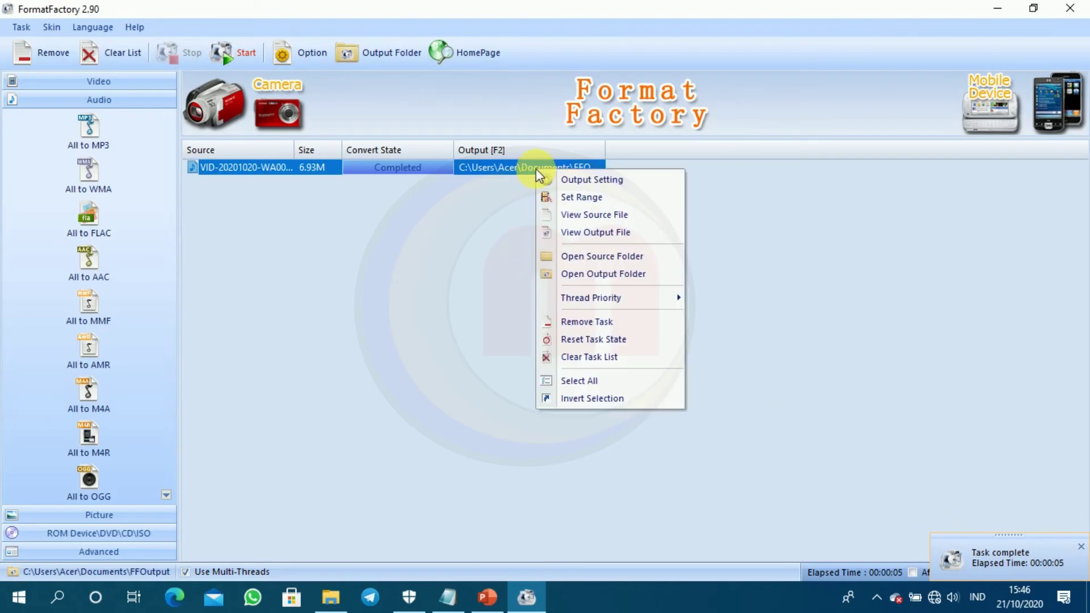
pyautogui.click(873, 362)
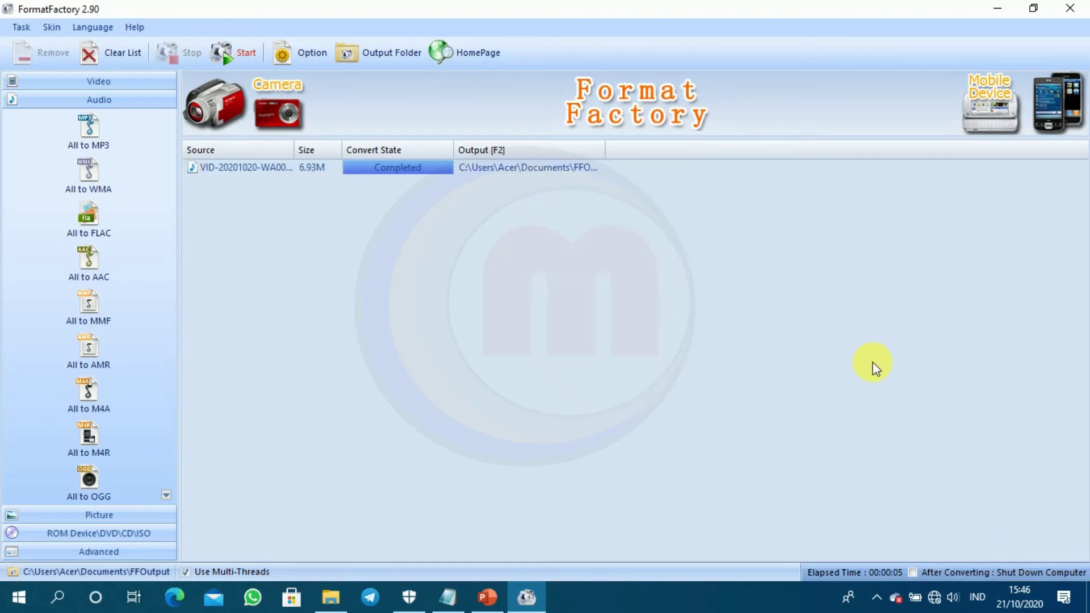
pyautogui.click(390, 54)
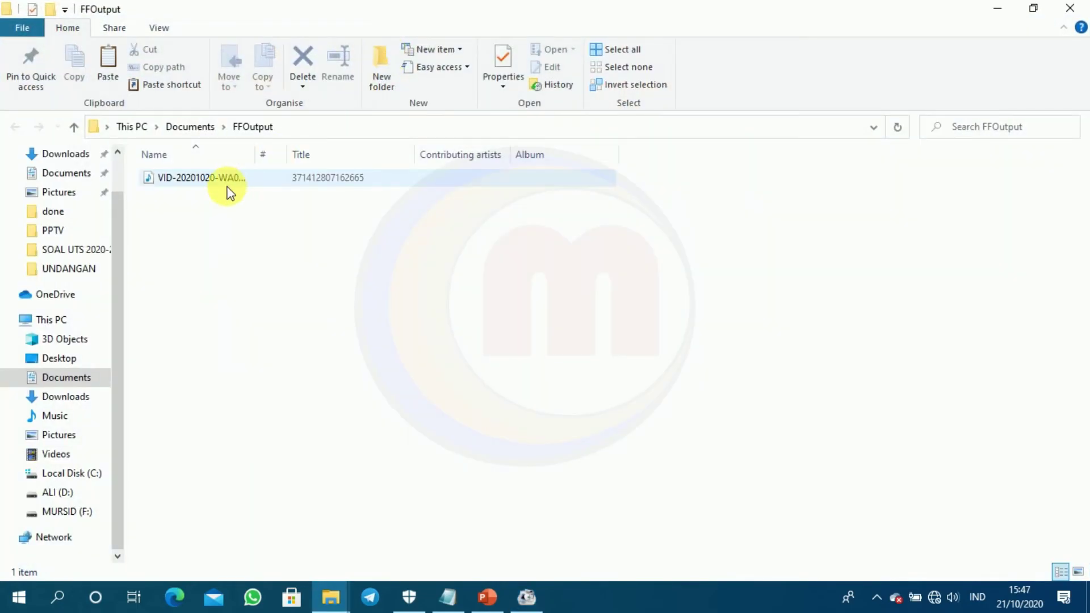
pyautogui.click(229, 193)
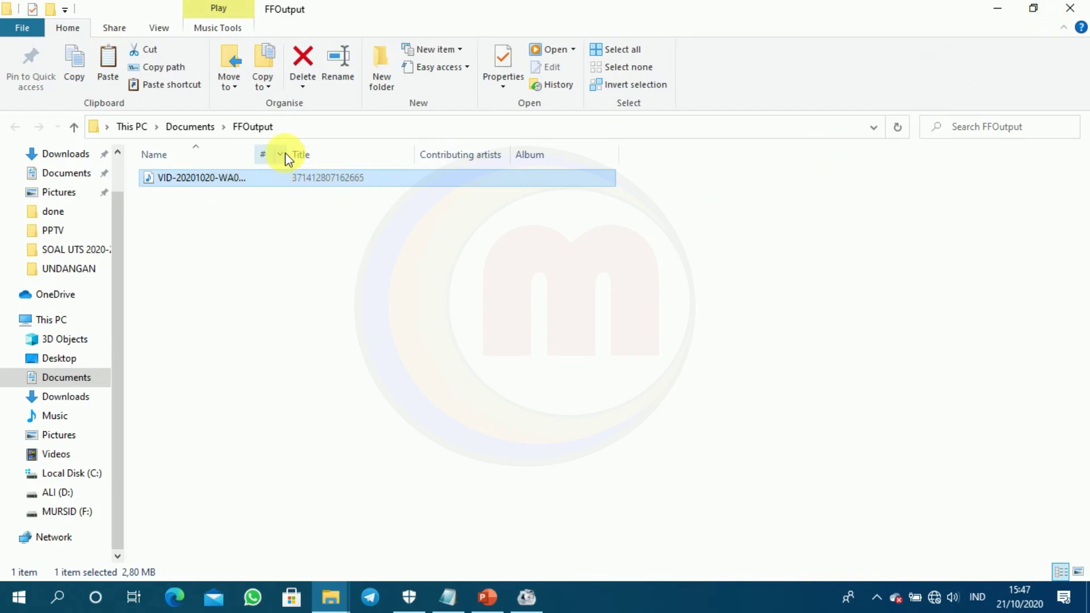
pyautogui.moveTo(298, 160); pyautogui.dragTo(341, 161)
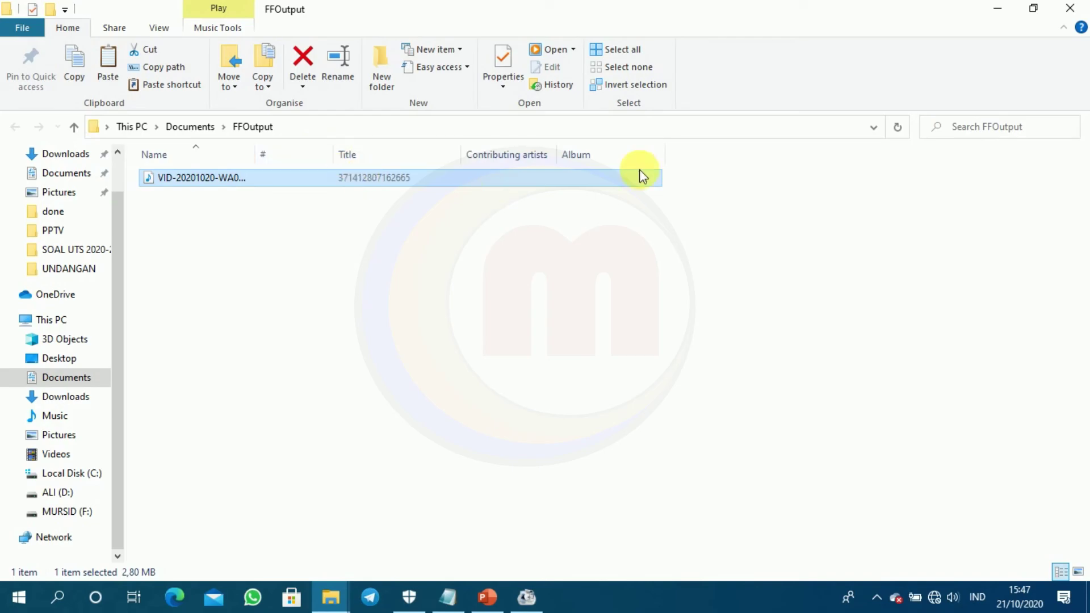
# Minimize the FFOutput folder window and close FormatFactory
pyautogui.click(1003, 9)
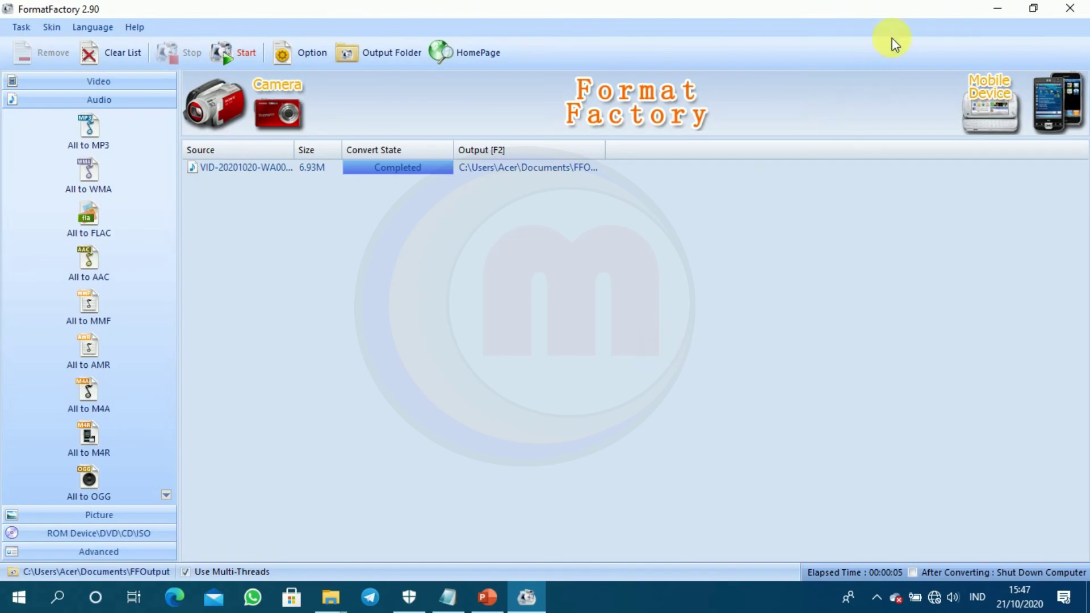
pyautogui.click(1065, 10)
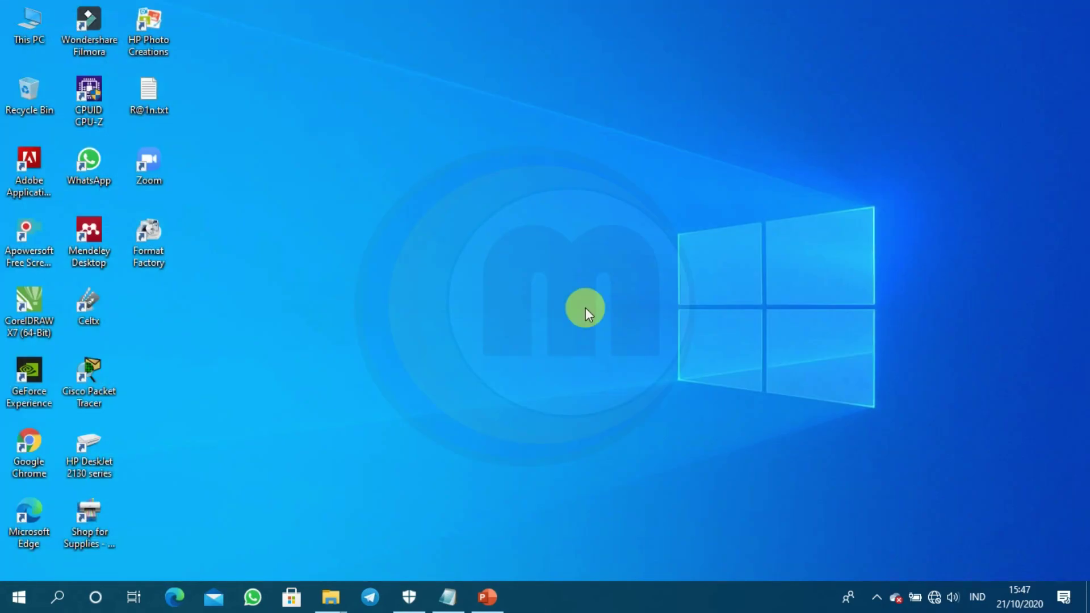